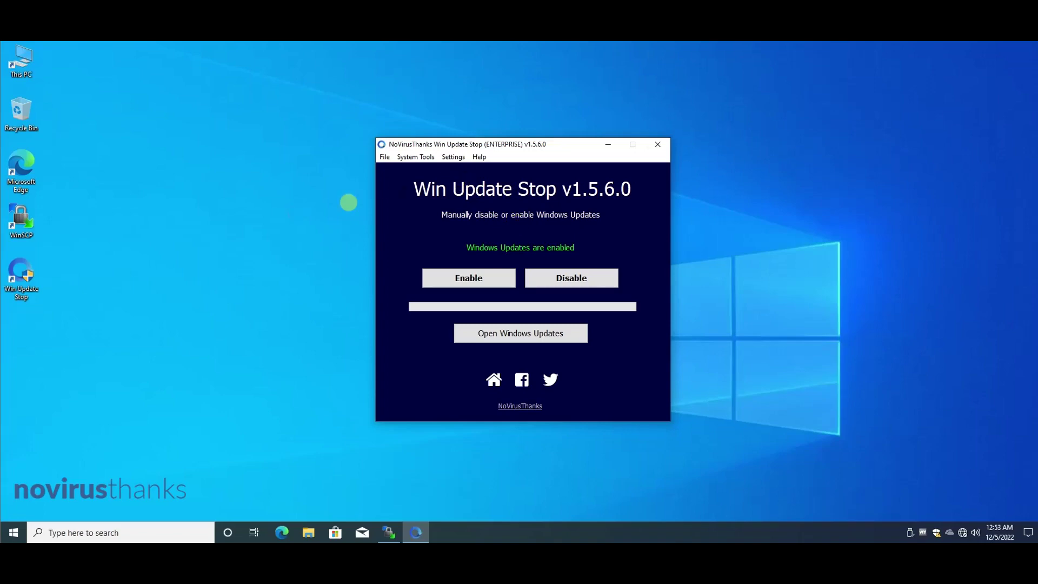
Step: Tick 'Automatically Update Program Settings from a URL' in Win Update Stop's program settings
{"action": "left_click", "coordinate": [456, 156]}
{"action": "left_click", "coordinate": [465, 167]}
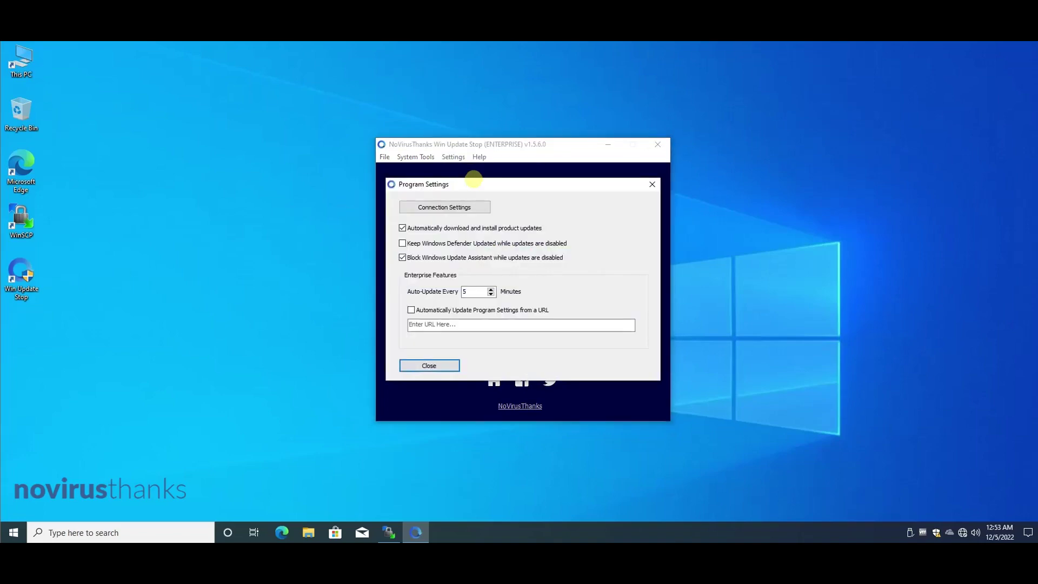
{"action": "left_click", "coordinate": [411, 310]}
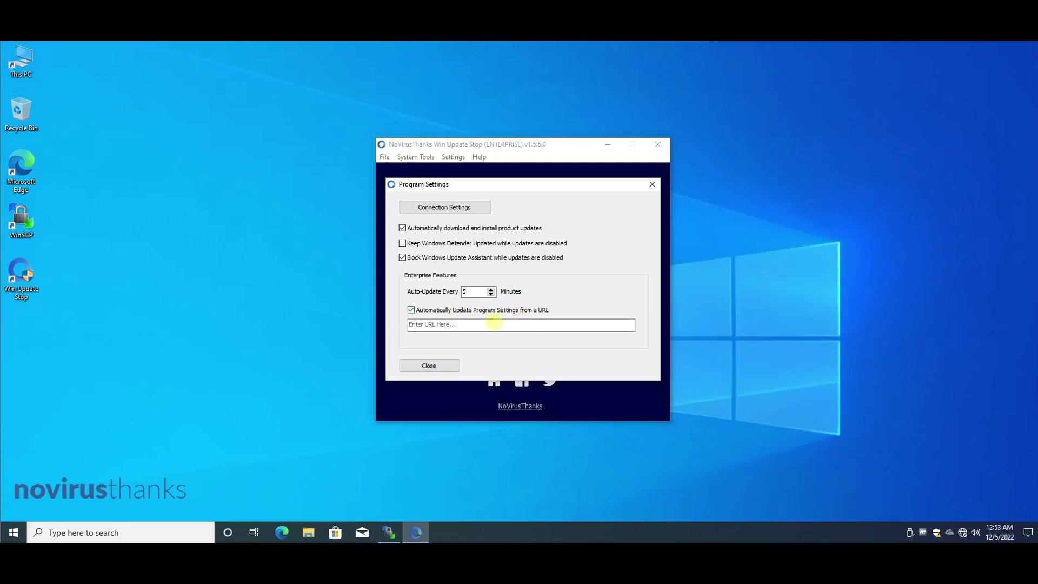
{"action": "left_click", "coordinate": [465, 325]}
{"action": "type", "text": ".168.133.135/WUS.ini"}
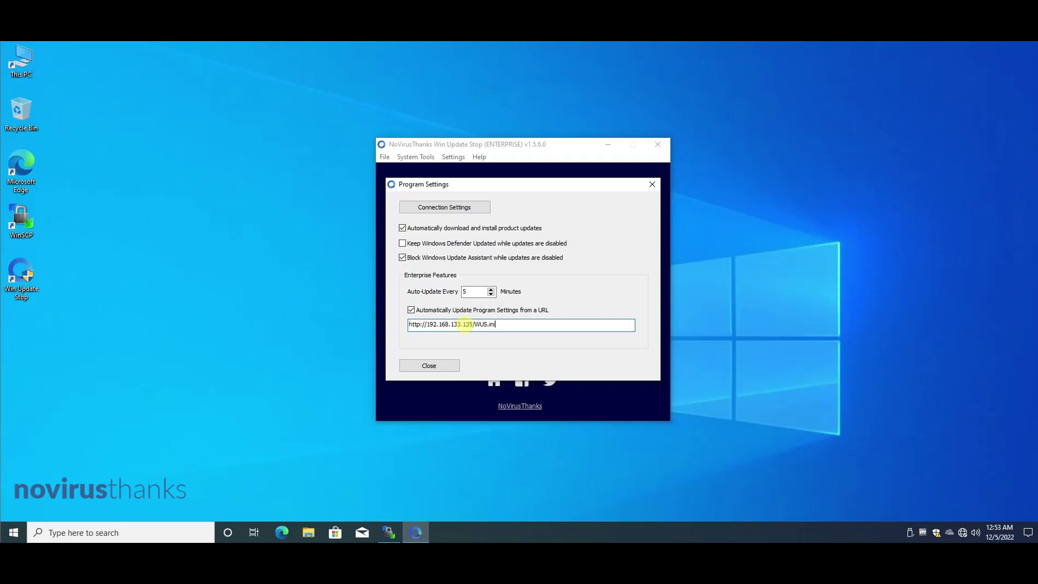
{"action": "double_click", "coordinate": [475, 291]}
{"action": "double_click", "coordinate": [468, 290]}
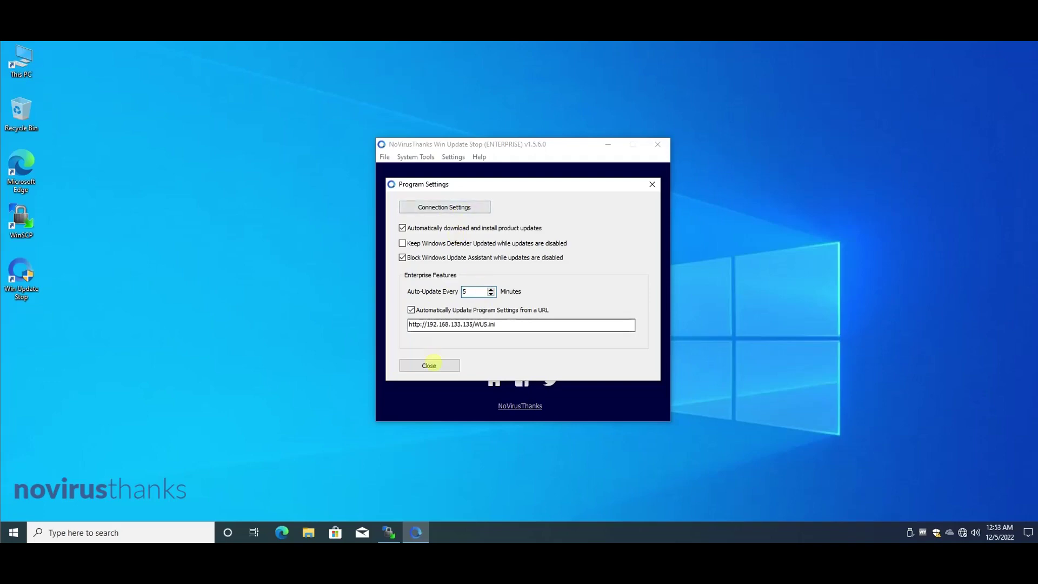
{"action": "left_click", "coordinate": [430, 365]}
{"action": "left_click", "coordinate": [453, 156]}
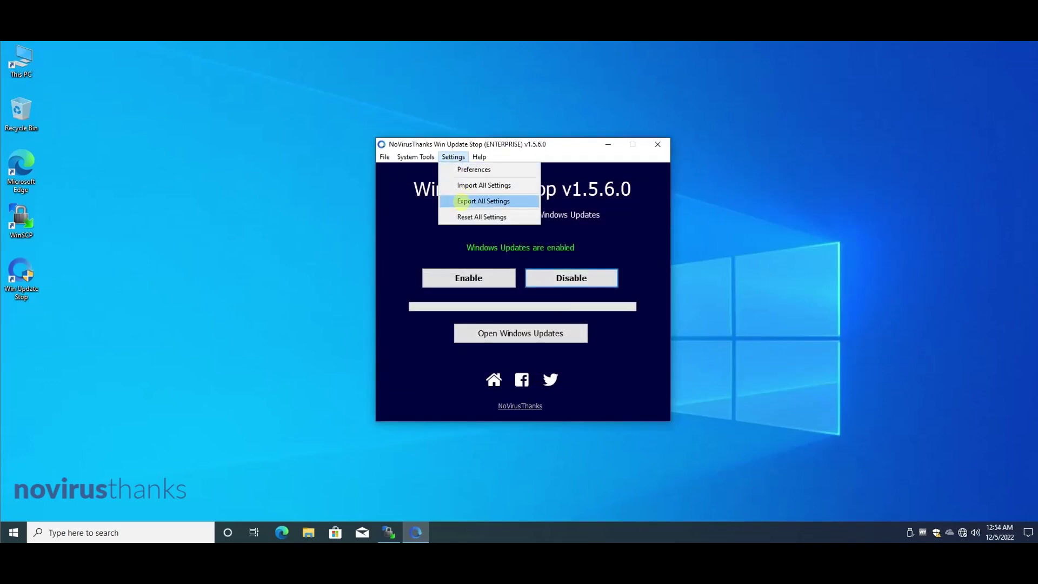
Step: Export all settings as WUS on the Desktop and open it in Notepad beside Win Update Stop
{"action": "left_click", "coordinate": [486, 201]}
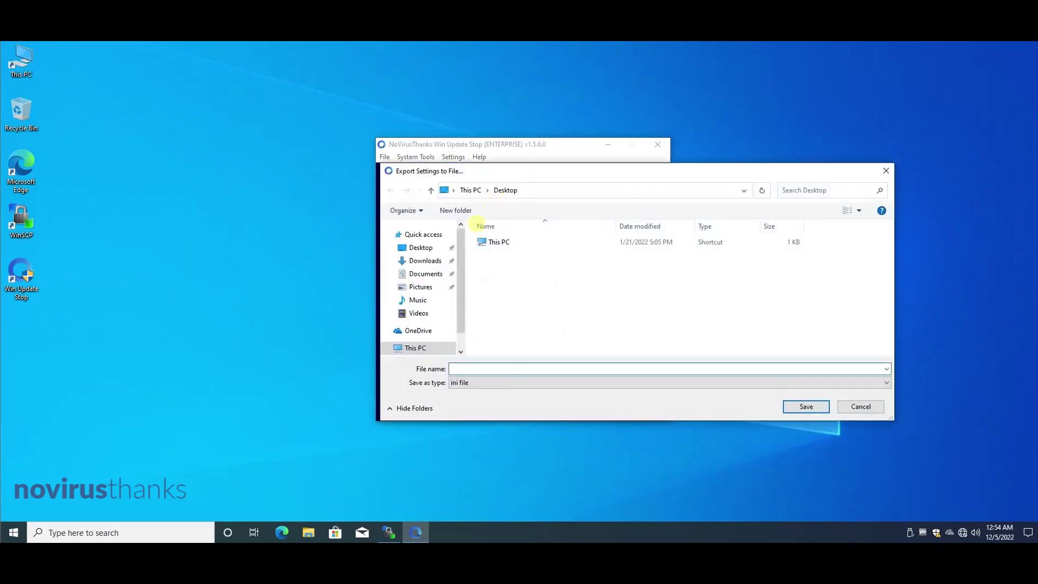
{"action": "type", "text": "WUS"}
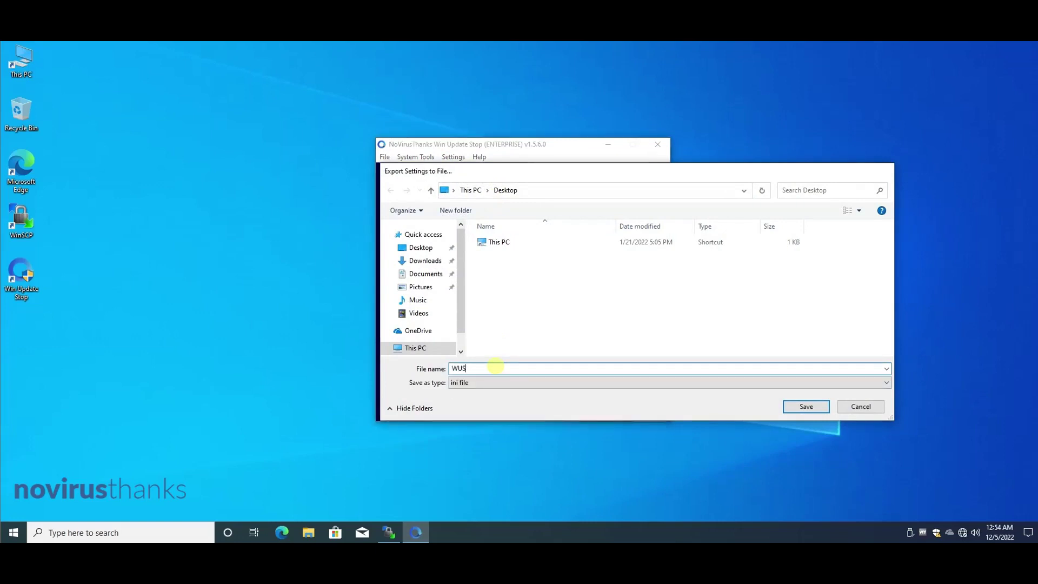
{"action": "key", "text": "Return"}
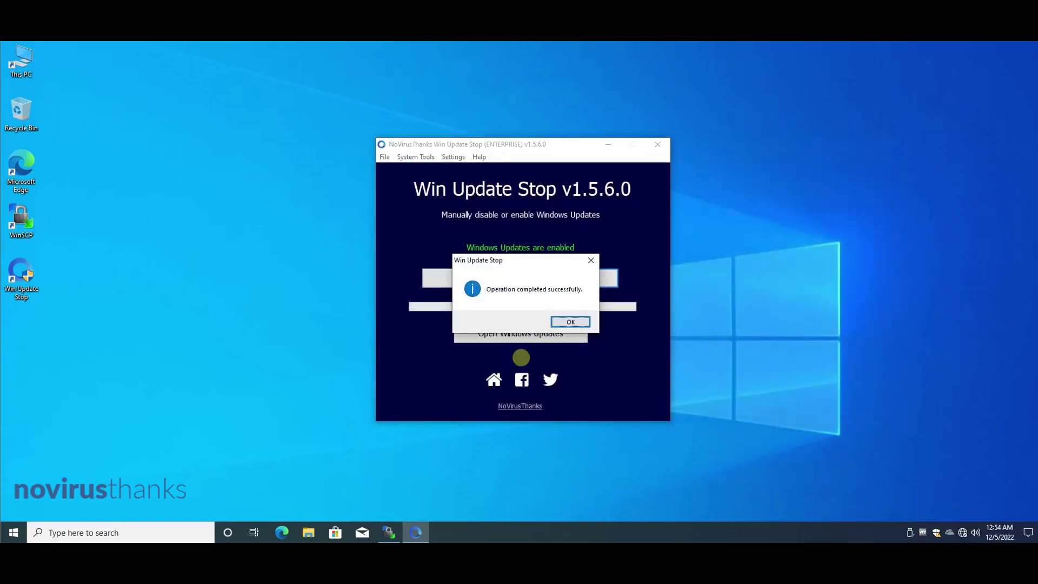
{"action": "left_click", "coordinate": [566, 320]}
{"action": "double_click", "coordinate": [21, 327]}
{"action": "left_click_drag", "start_coordinate": [502, 145], "coordinate": [624, 125]}
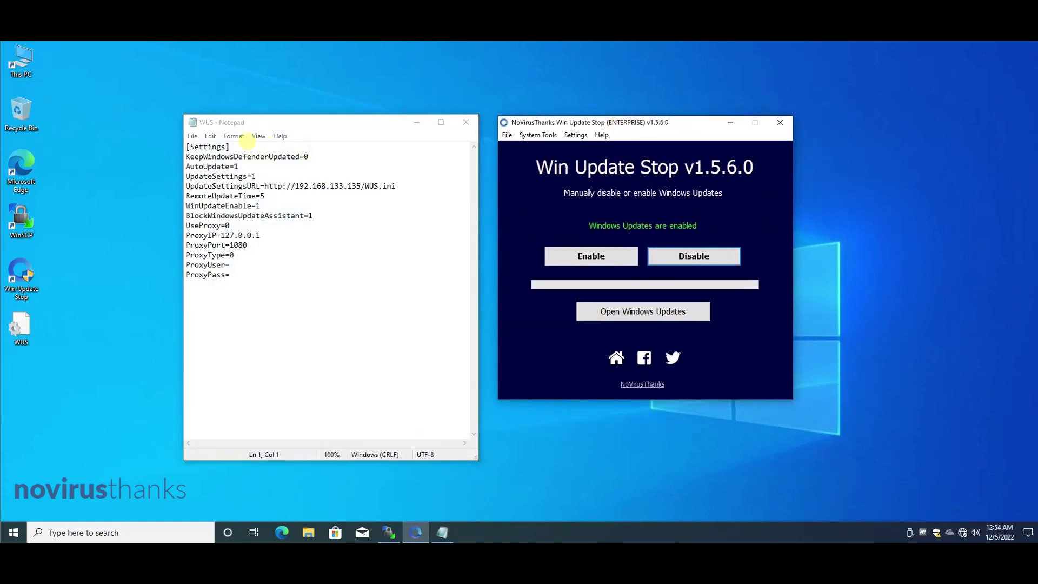
{"action": "left_click", "coordinate": [245, 122]}
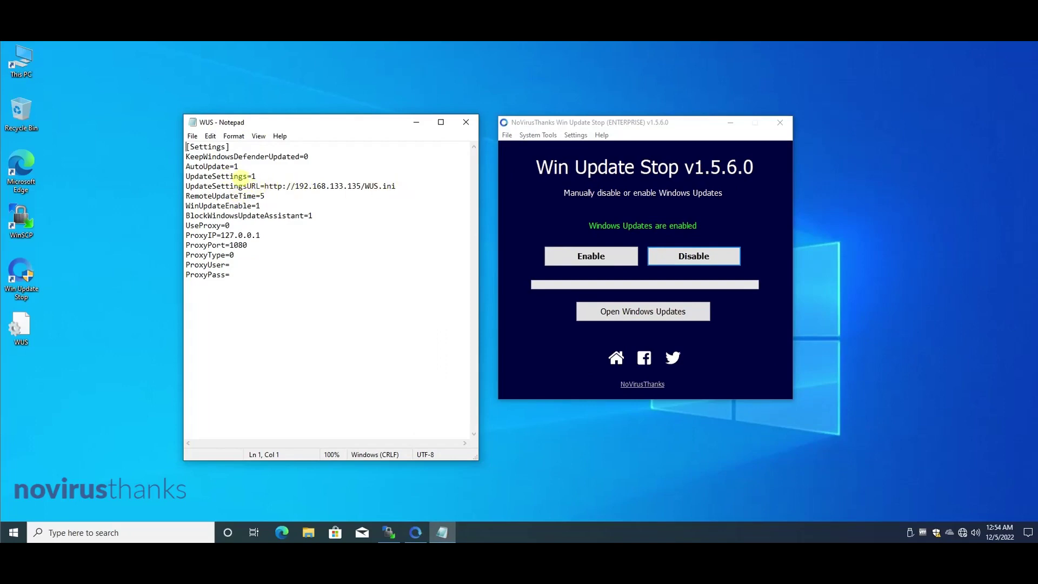
{"action": "left_click_drag", "start_coordinate": [265, 196], "coordinate": [173, 177]}
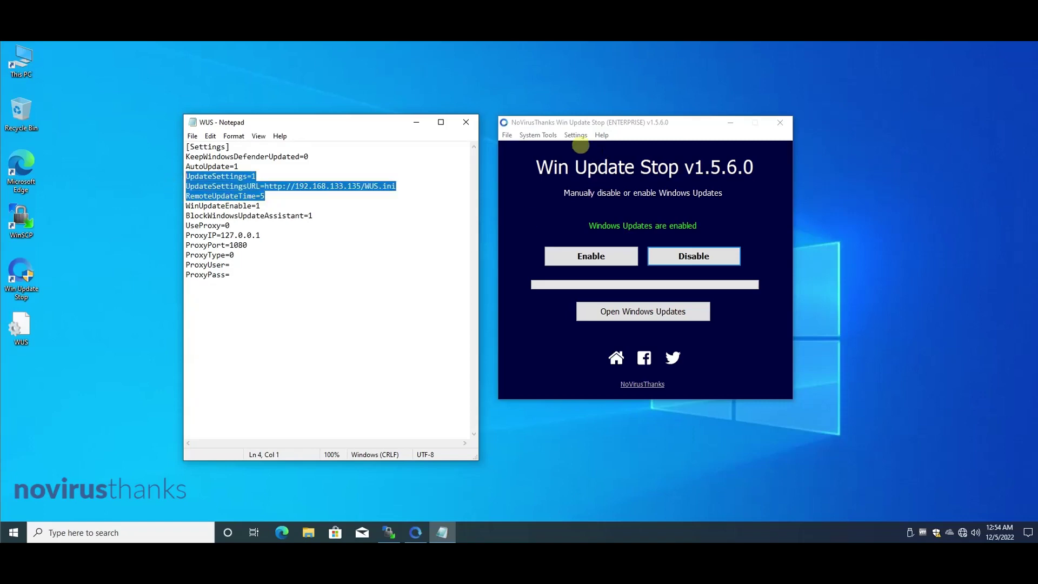
{"action": "left_click", "coordinate": [575, 136]}
{"action": "left_click", "coordinate": [586, 148]}
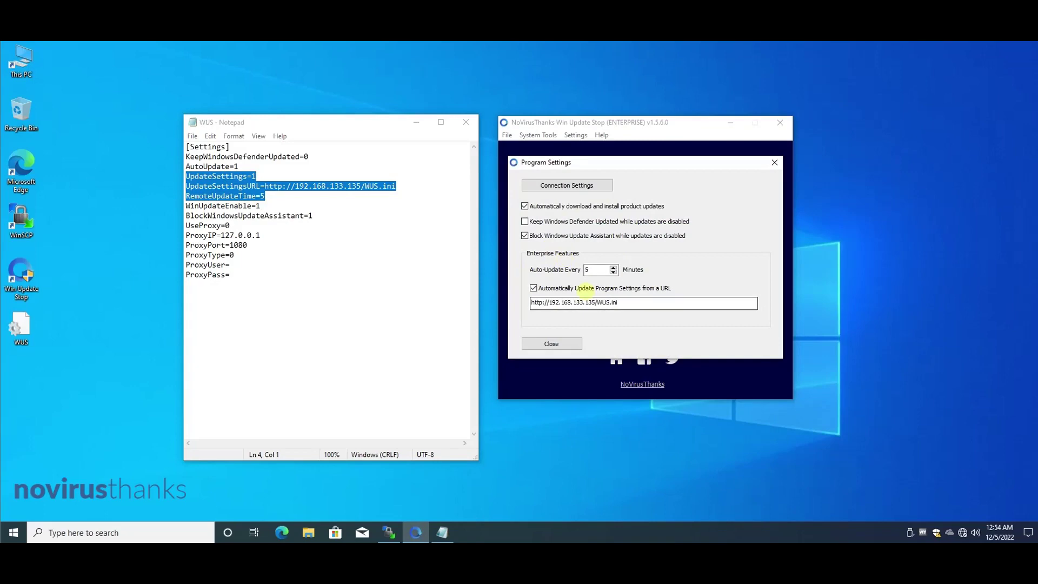
{"action": "left_click", "coordinate": [551, 344]}
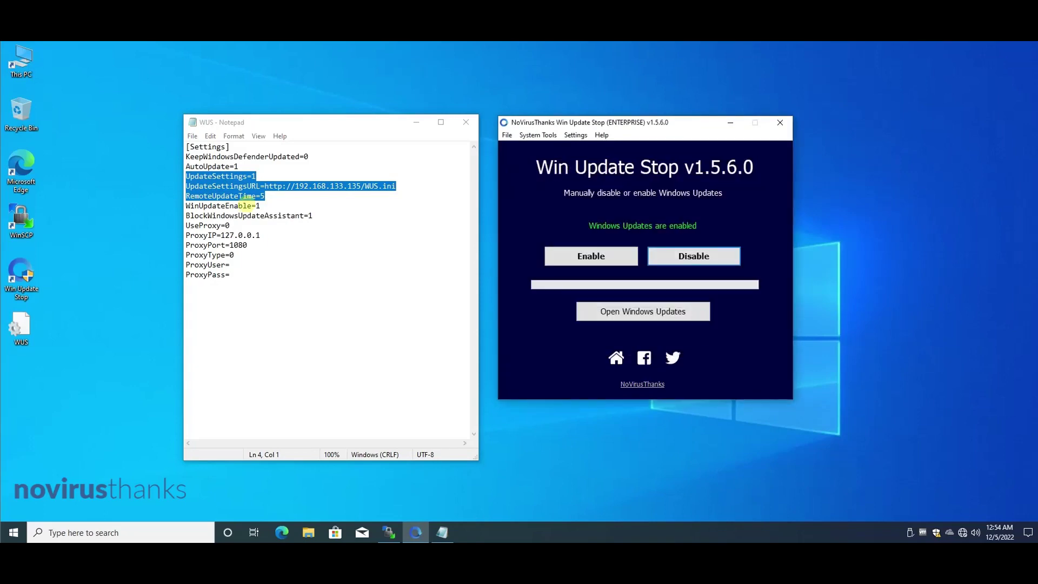
{"action": "left_click_drag", "start_coordinate": [186, 205], "coordinate": [248, 206]}
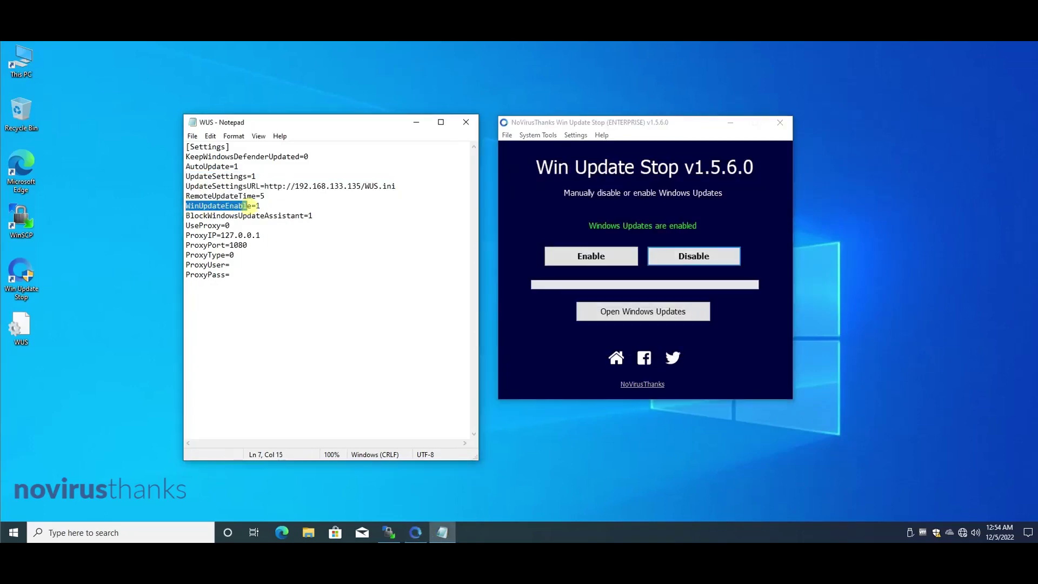
{"action": "double_click", "coordinate": [258, 206]}
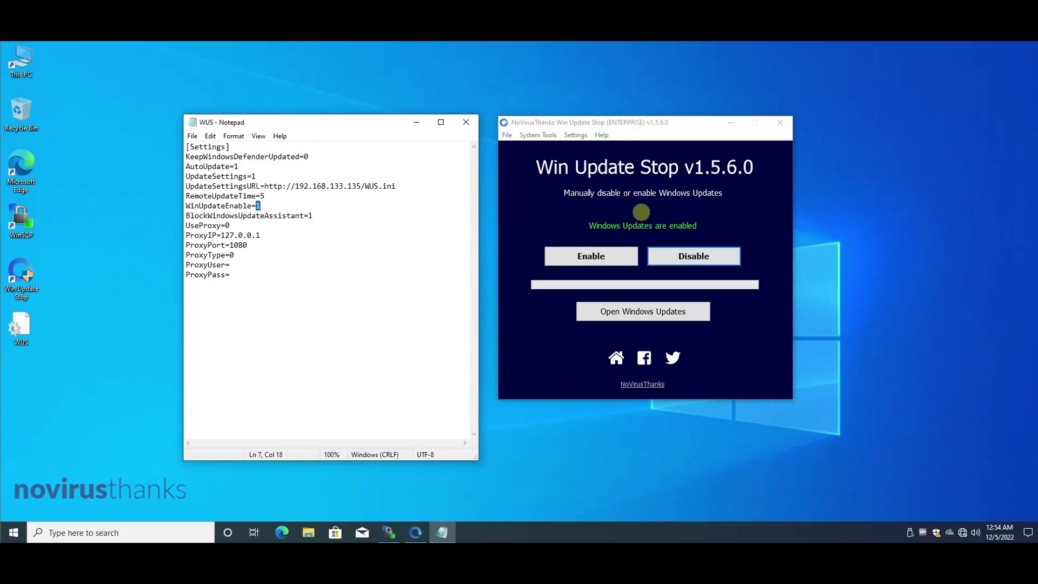
Step: Change WinUpdateEnable from 1 to 0 in WUS.ini and review Win Update Stop's program settings
{"action": "key", "text": "Right"}
{"action": "double_click", "coordinate": [259, 205]}
{"action": "type", "text": "0"}
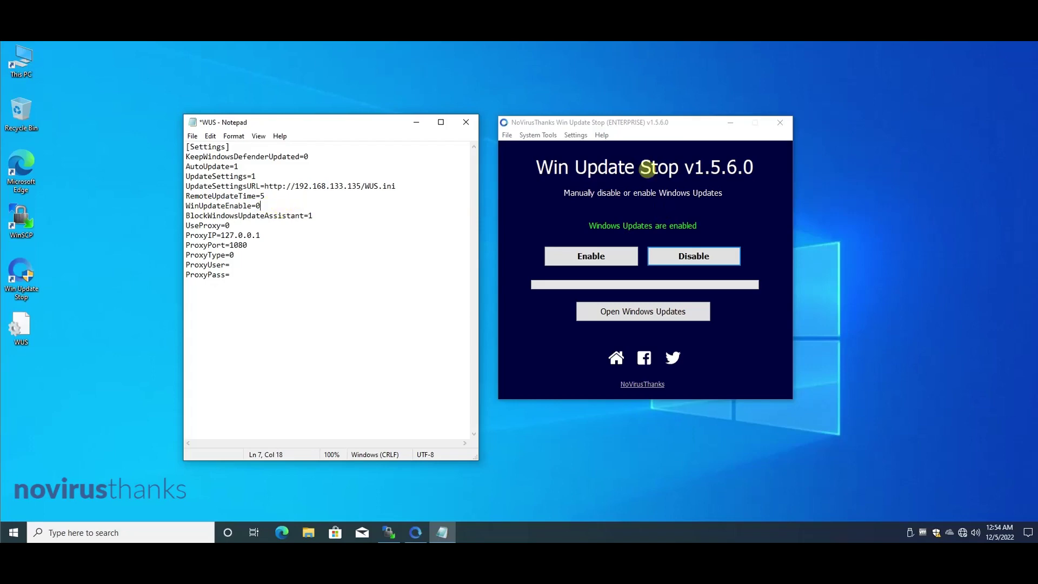
{"action": "left_click", "coordinate": [575, 134]}
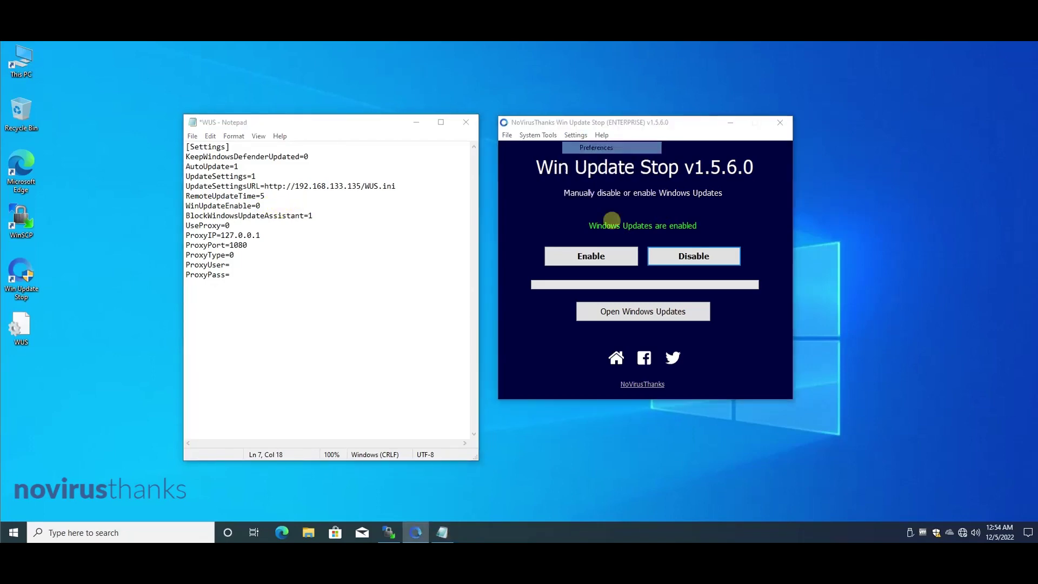
{"action": "left_click", "coordinate": [584, 147]}
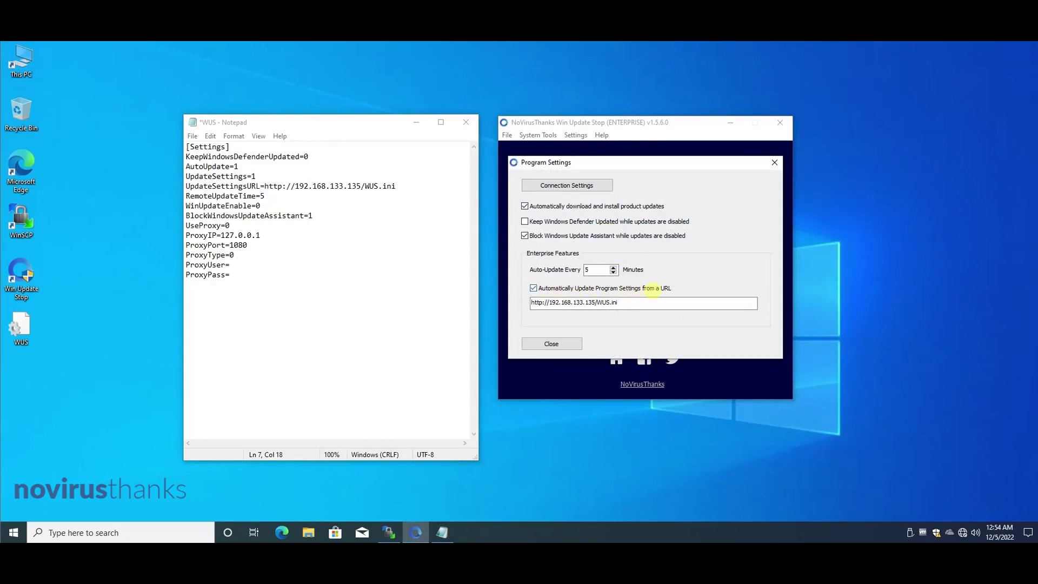
{"action": "left_click", "coordinate": [775, 162]}
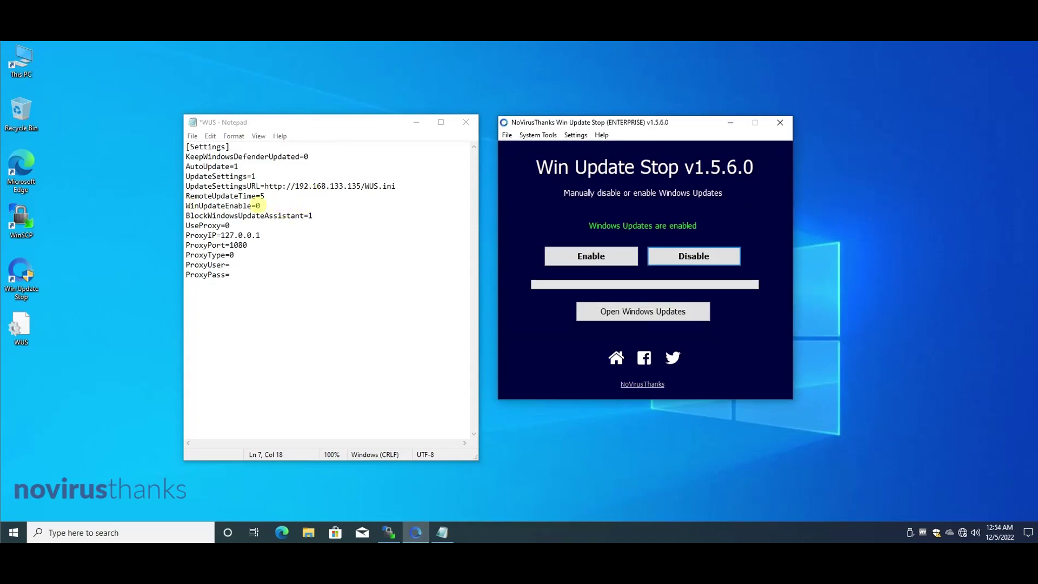
Step: Save WUS.ini, then close Notepad and Win Update Stop
{"action": "double_click", "coordinate": [259, 206]}
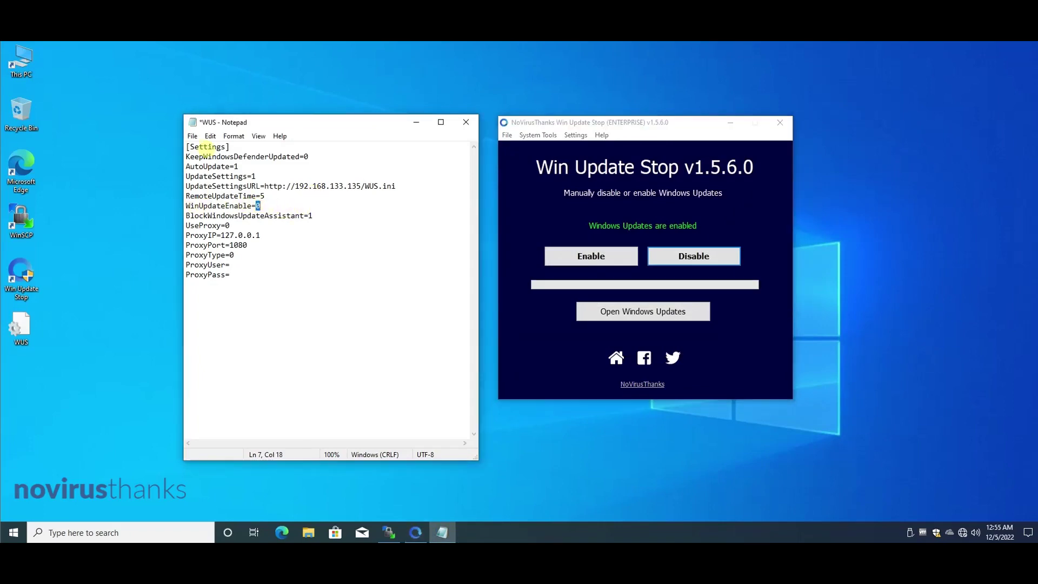
{"action": "left_click", "coordinate": [192, 136]}
{"action": "left_click", "coordinate": [209, 185]}
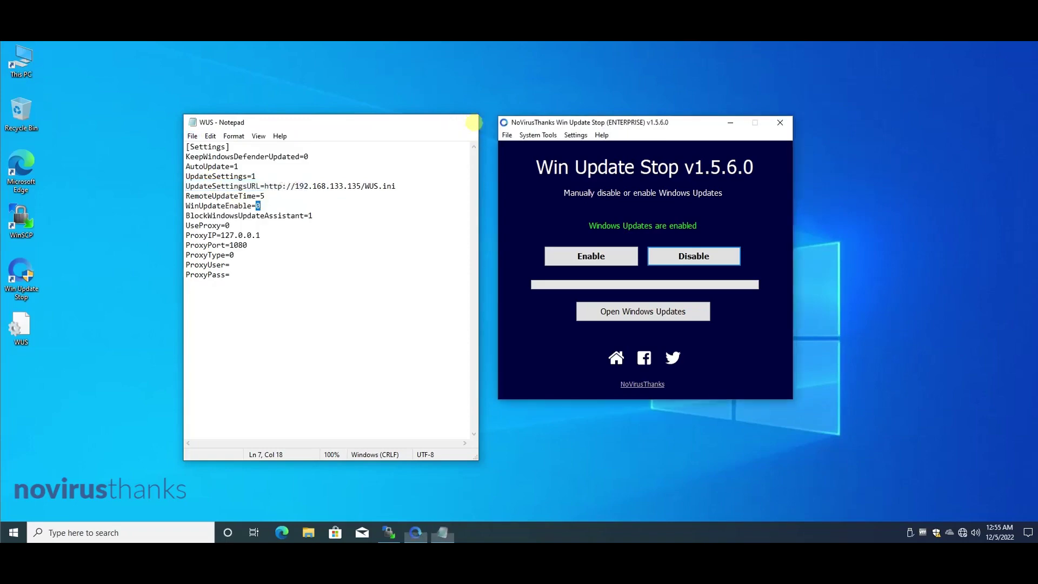
{"action": "left_click", "coordinate": [466, 122]}
{"action": "left_click", "coordinate": [780, 123]}
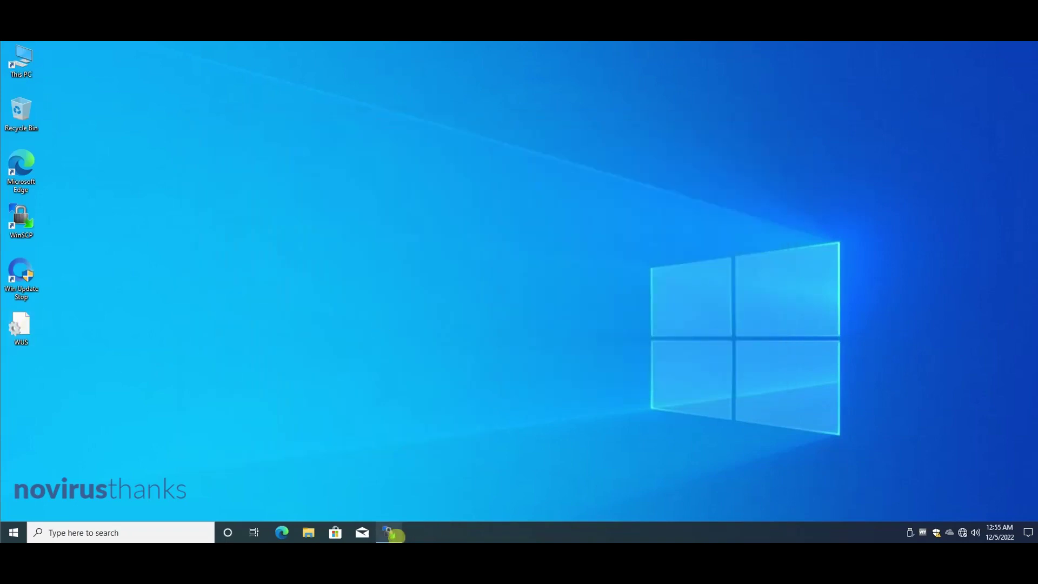
Step: Upload WUS.ini from the desktop to /var/www/html in WinSCP and open it in the editor
{"action": "left_click", "coordinate": [390, 533]}
{"action": "left_click", "coordinate": [21, 326]}
{"action": "left_click_drag", "start_coordinate": [21, 326], "coordinate": [626, 262]}
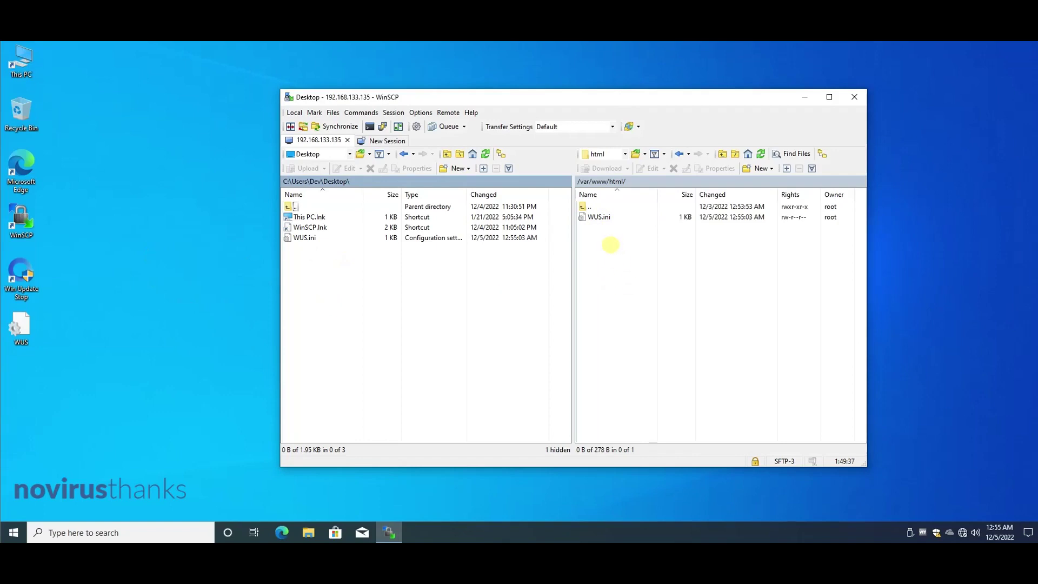
{"action": "double_click", "coordinate": [599, 216]}
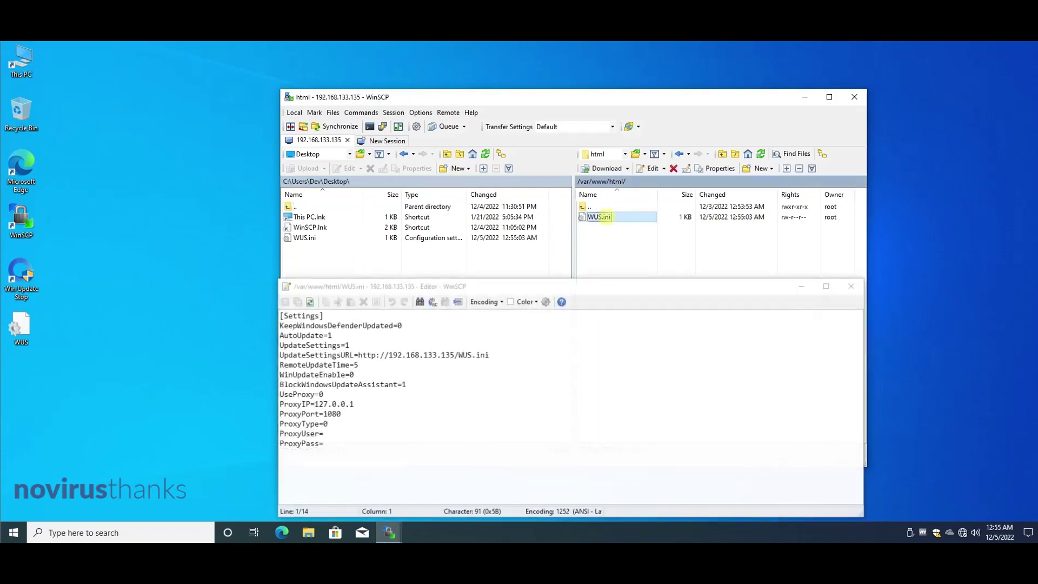
{"action": "left_click_drag", "start_coordinate": [474, 284], "coordinate": [510, 253]}
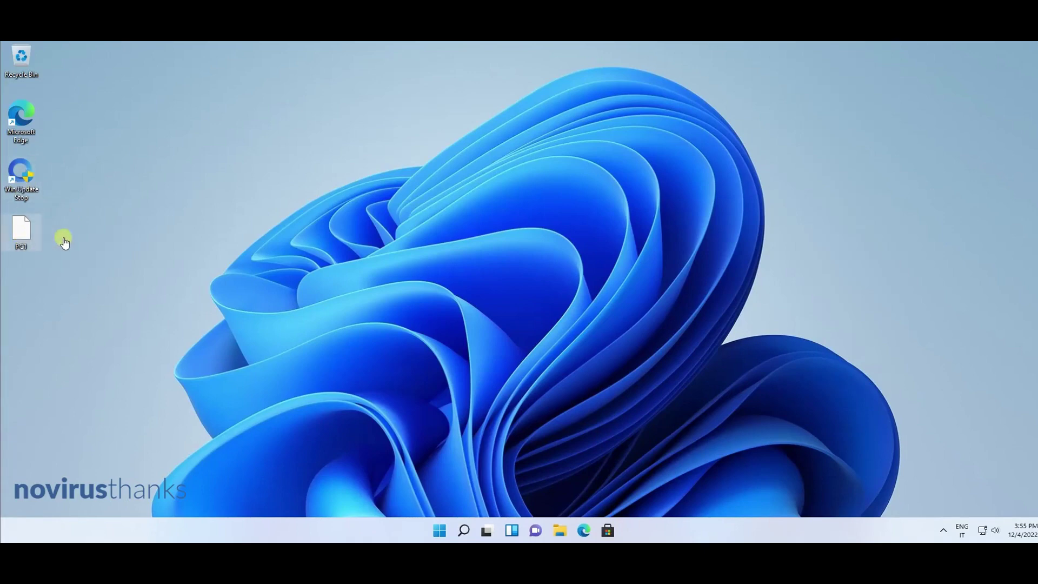
{"action": "double_click", "coordinate": [21, 178]}
{"action": "left_click", "coordinate": [480, 375]}
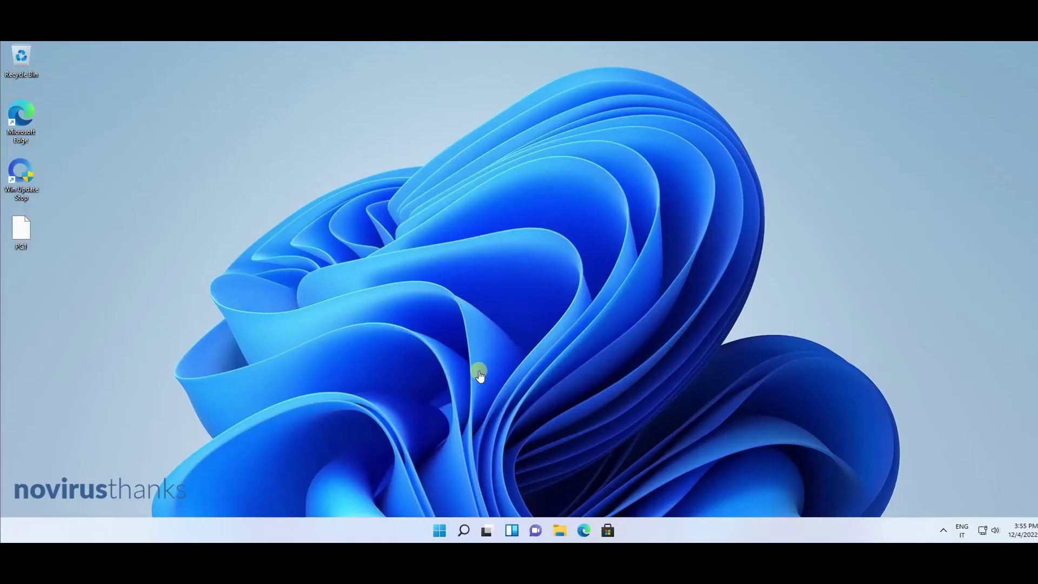
{"action": "left_click", "coordinate": [457, 155]}
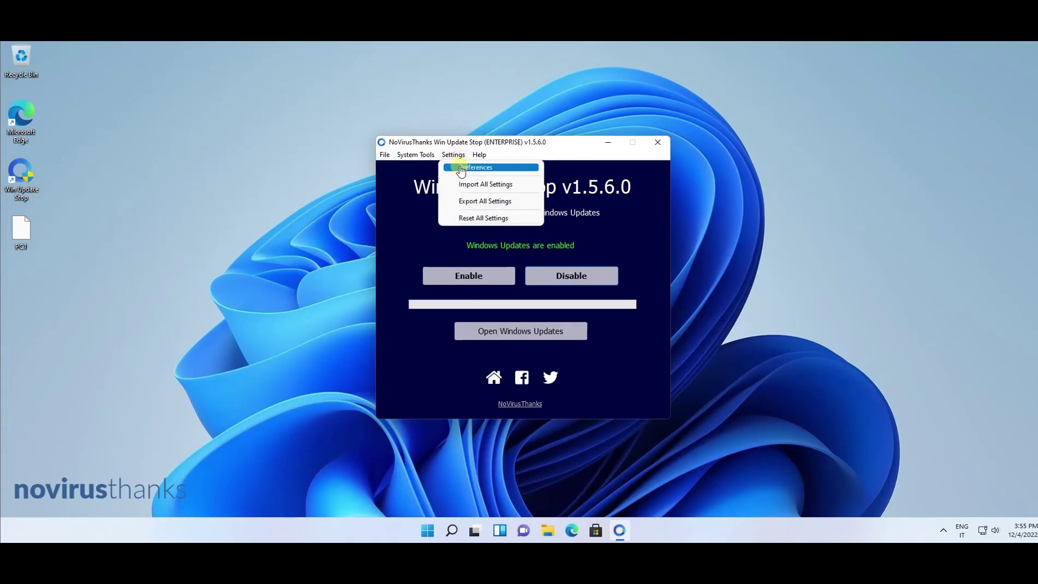
{"action": "left_click", "coordinate": [466, 168]}
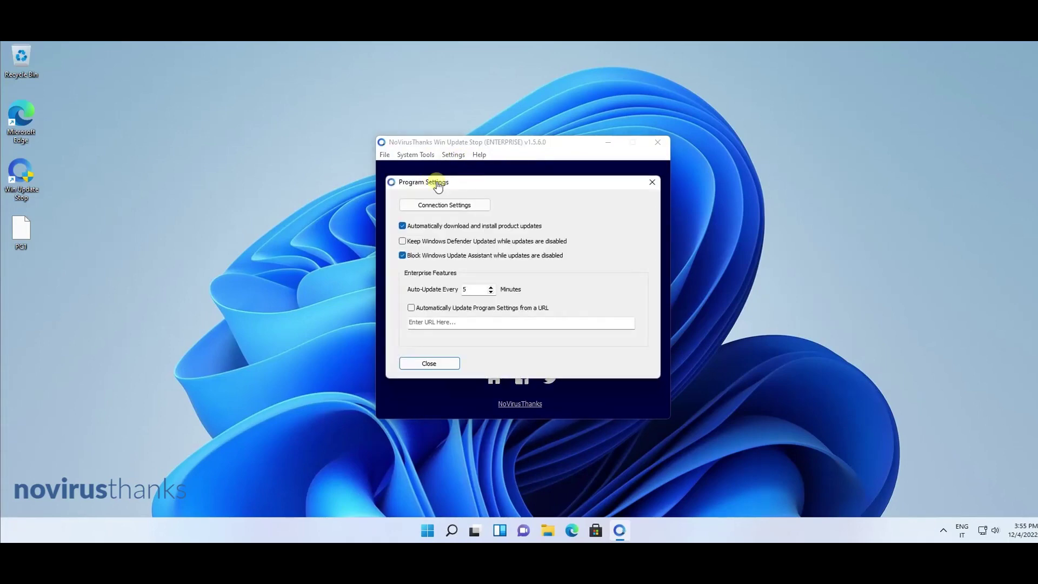
{"action": "left_click", "coordinate": [420, 307]}
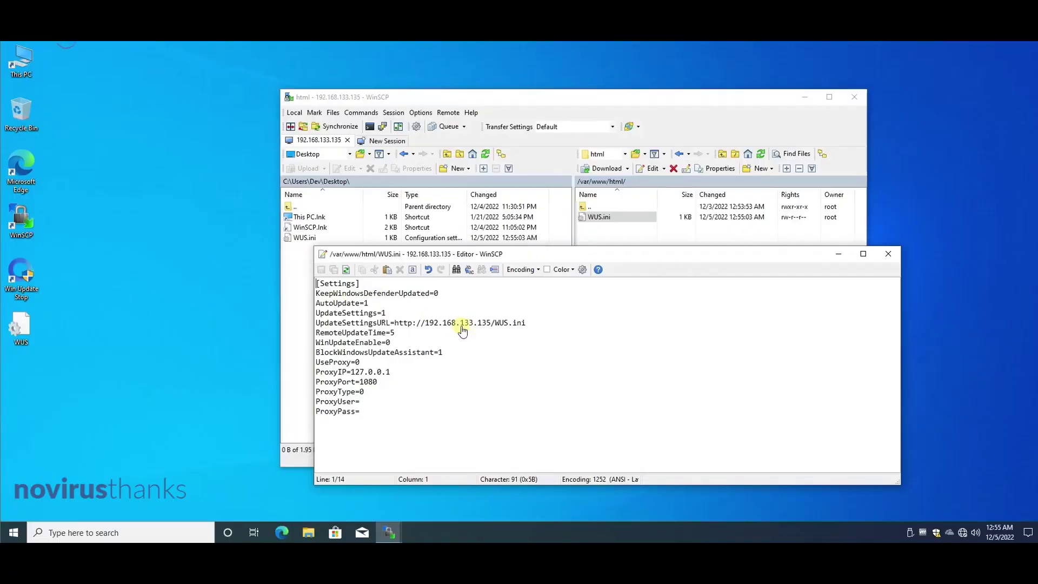
{"action": "left_click_drag", "start_coordinate": [395, 324], "coordinate": [533, 324]}
{"action": "key", "text": "ctrl+c"}
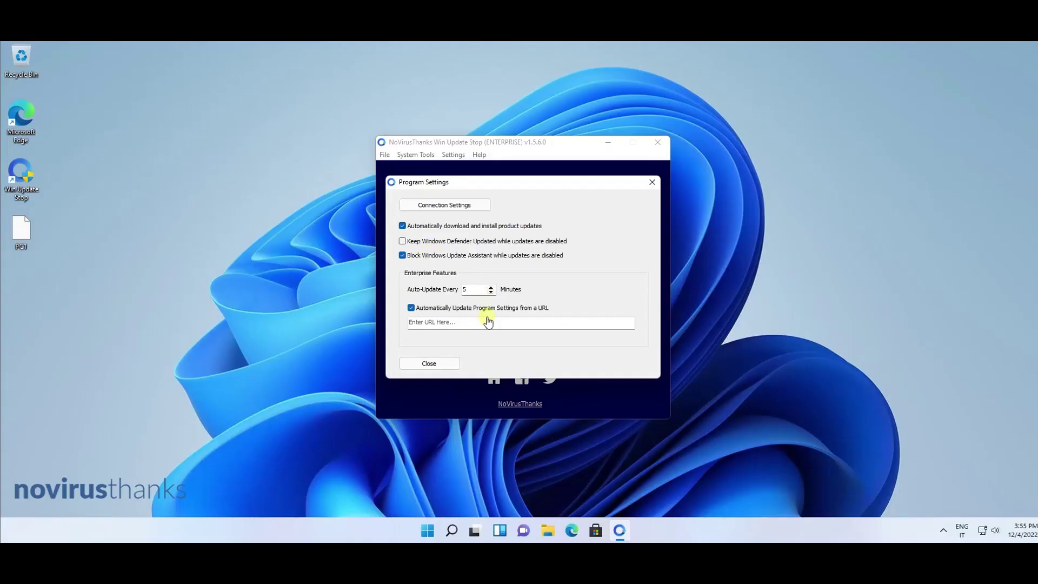
{"action": "left_click", "coordinate": [474, 325]}
{"action": "key", "text": "ctrl+v"}
{"action": "left_click", "coordinate": [441, 367]}
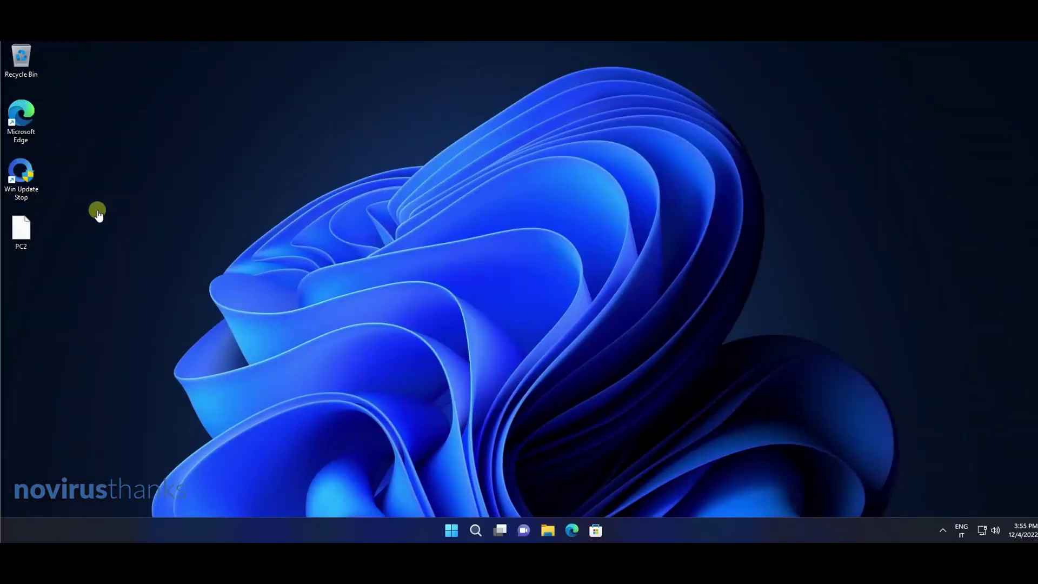
{"action": "double_click", "coordinate": [30, 183]}
{"action": "key", "text": "Return"}
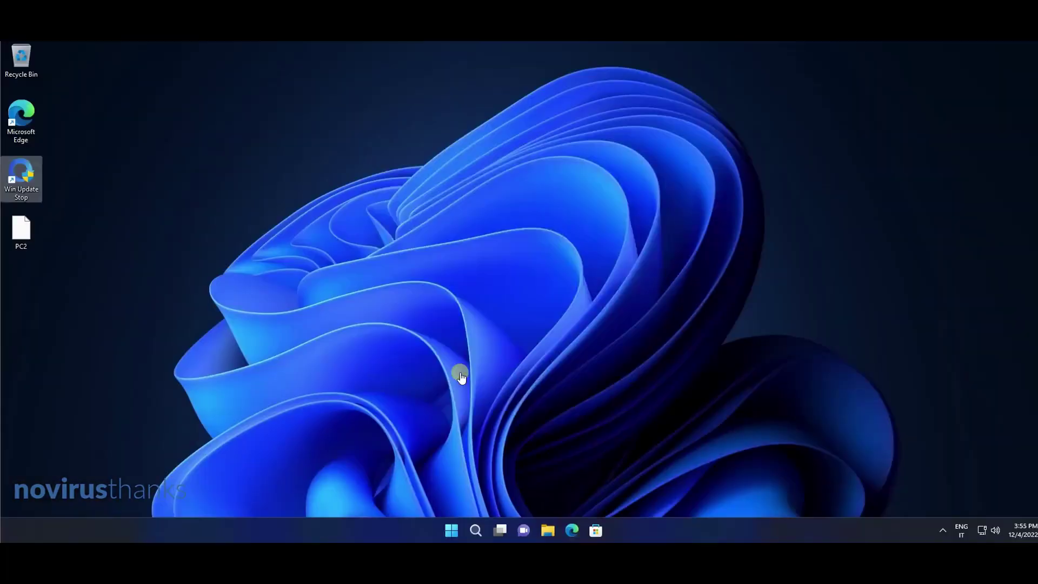
{"action": "left_click", "coordinate": [453, 155]}
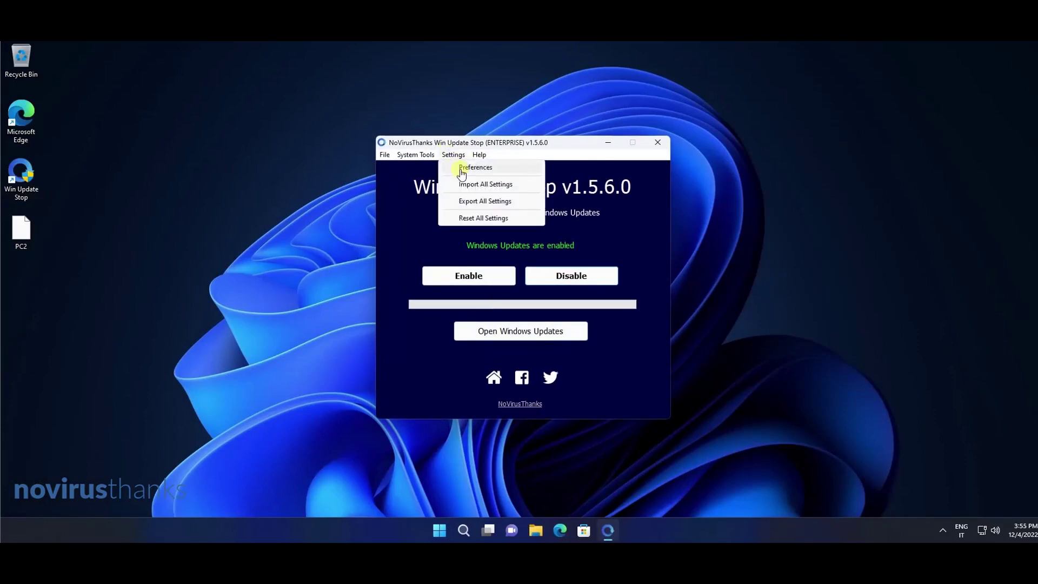
{"action": "left_click", "coordinate": [461, 168]}
{"action": "left_click", "coordinate": [410, 307]}
{"action": "left_click", "coordinate": [433, 323]}
{"action": "key", "text": "ctrl+v"}
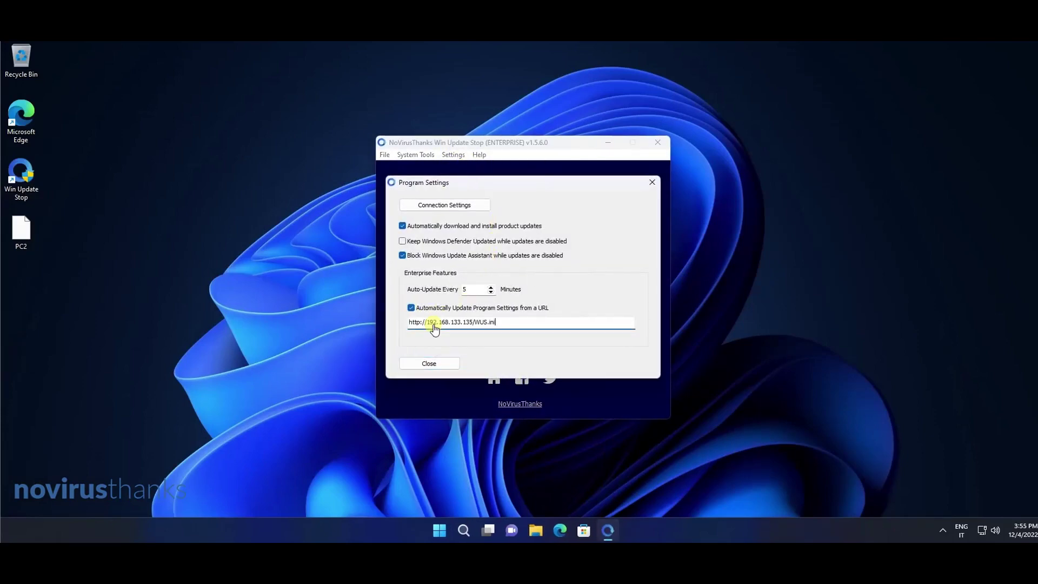
{"action": "left_click", "coordinate": [430, 364]}
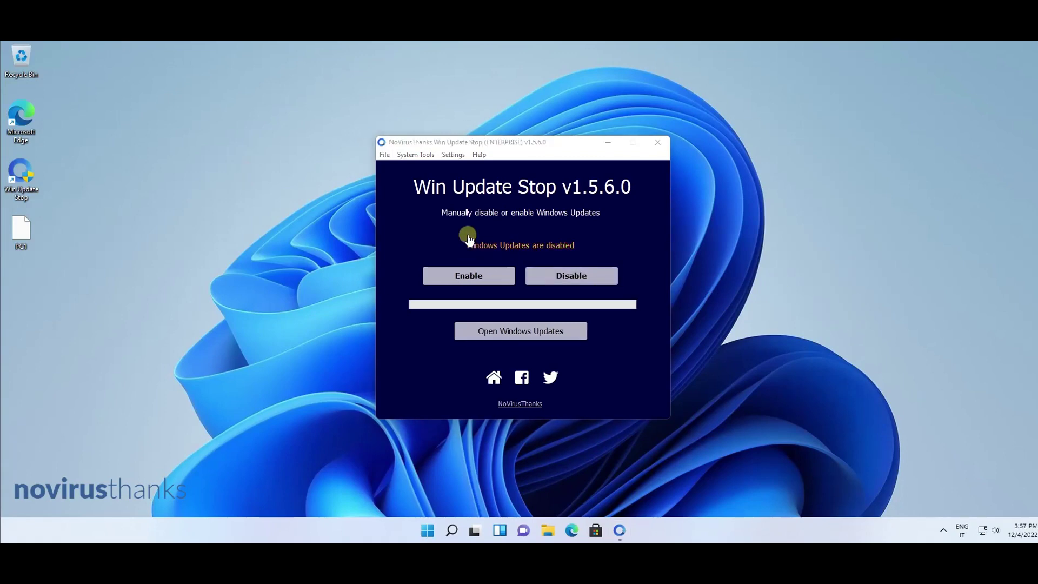
{"action": "left_click", "coordinate": [484, 247]}
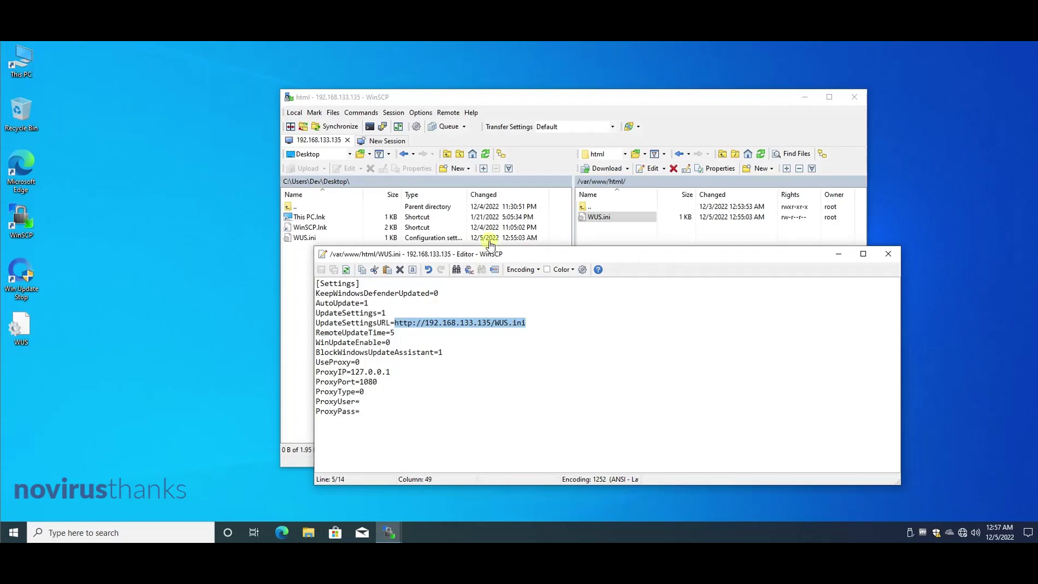
Step: Change WinUpdateEnable from 0 to 1 in the server's WUS.ini, save, and close the editor
{"action": "left_click", "coordinate": [390, 325]}
{"action": "left_click_drag", "start_coordinate": [575, 256], "coordinate": [593, 278]}
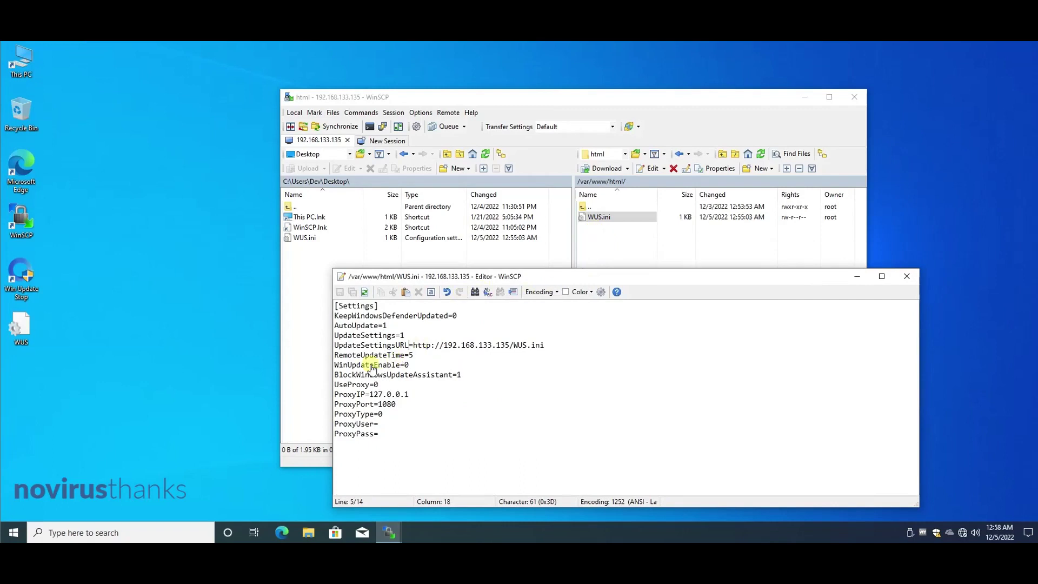
{"action": "mouse_move", "coordinate": [400, 368]}
{"action": "left_mouse_down"}
{"action": "mouse_move", "coordinate": [339, 365]}
{"action": "mouse_move", "coordinate": [406, 368]}
{"action": "left_mouse_up"}
{"action": "type", "text": "1"}
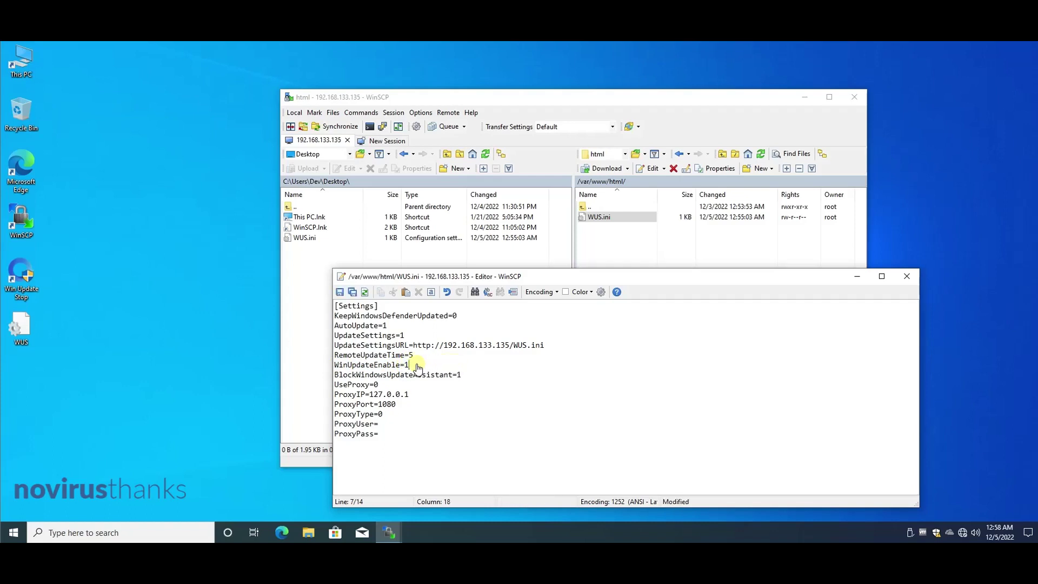
{"action": "left_click", "coordinate": [339, 292]}
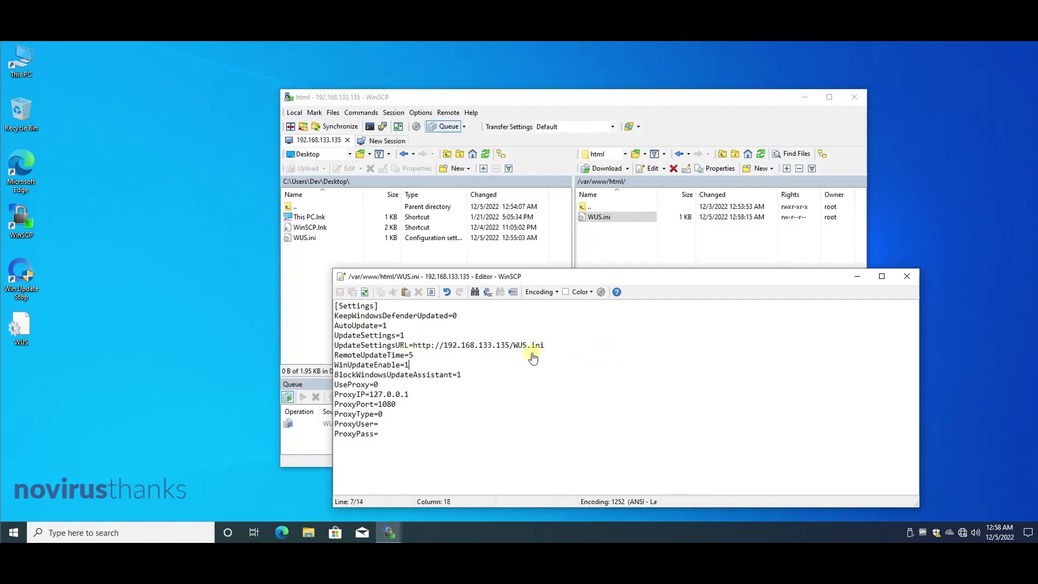
{"action": "left_click", "coordinate": [907, 277]}
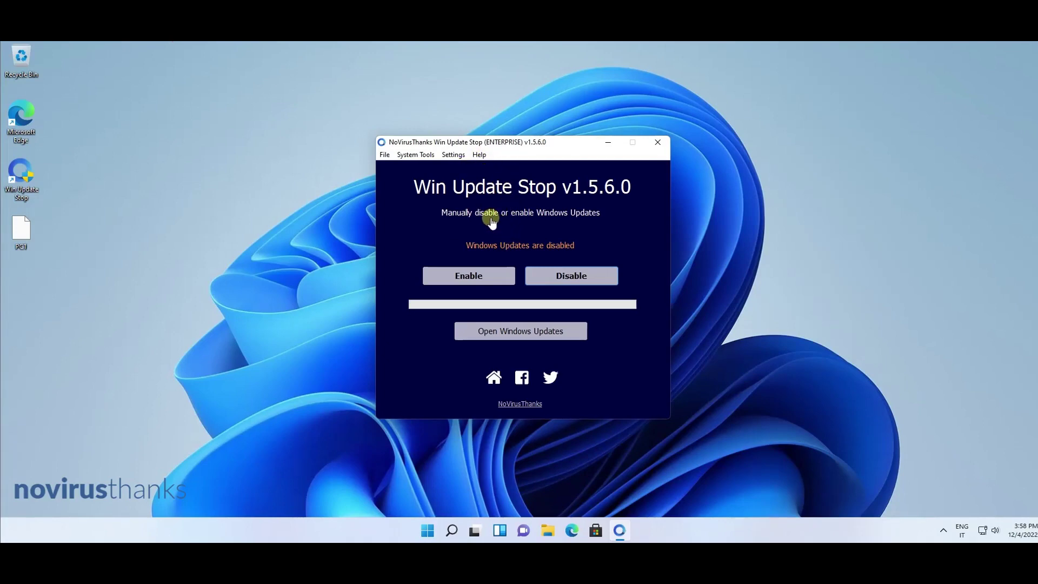
Step: Wait until Win Update Stop's status reads 'Windows Updates are enabled'
{"action": "left_click", "coordinate": [339, 227]}
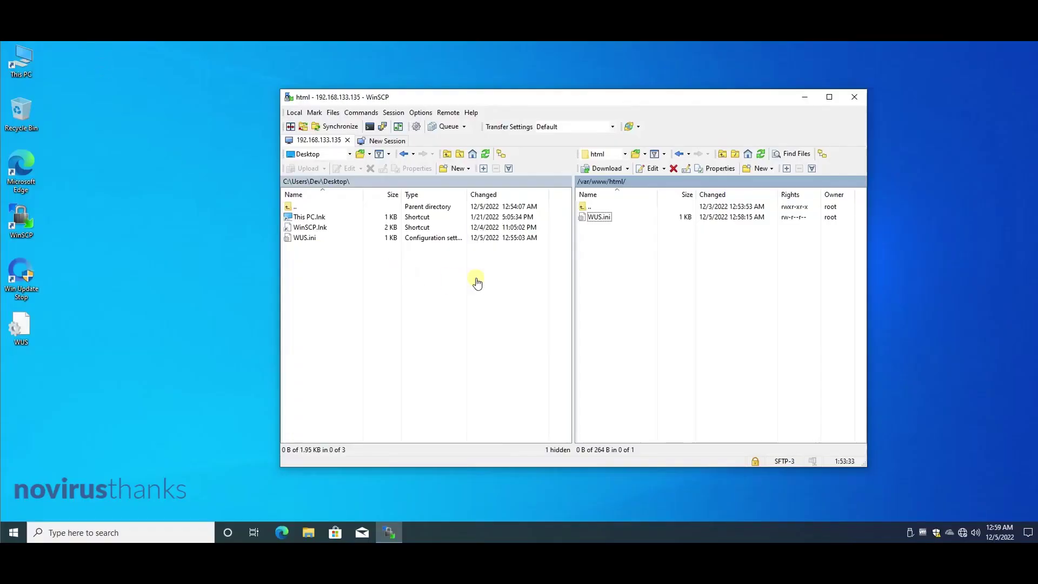
Step: Open the server's WUS.ini, highlight WinUpdateEnable=1, then close and reopen the file
{"action": "double_click", "coordinate": [600, 216]}
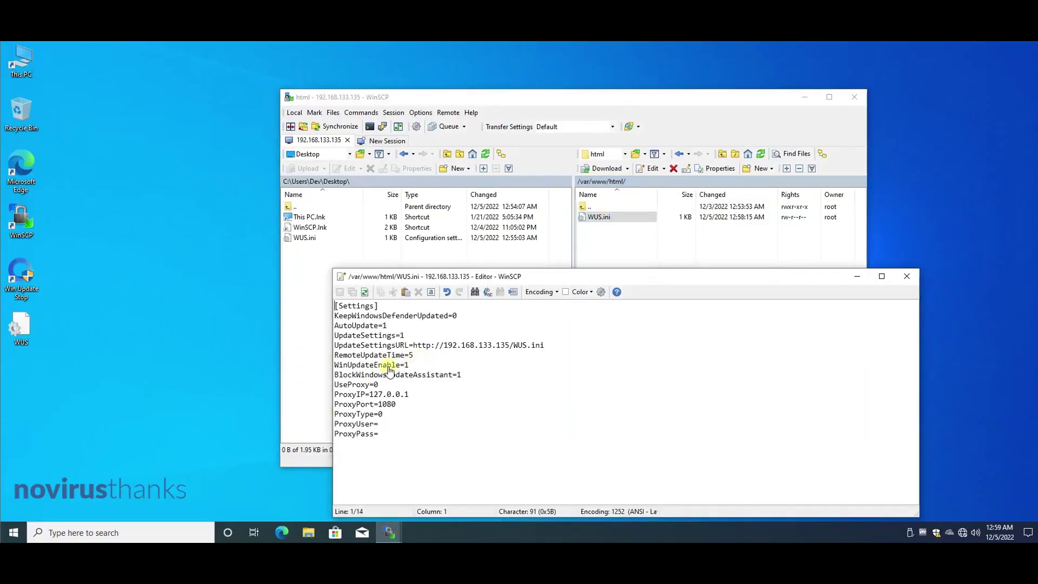
{"action": "left_click_drag", "start_coordinate": [336, 367], "coordinate": [389, 368]}
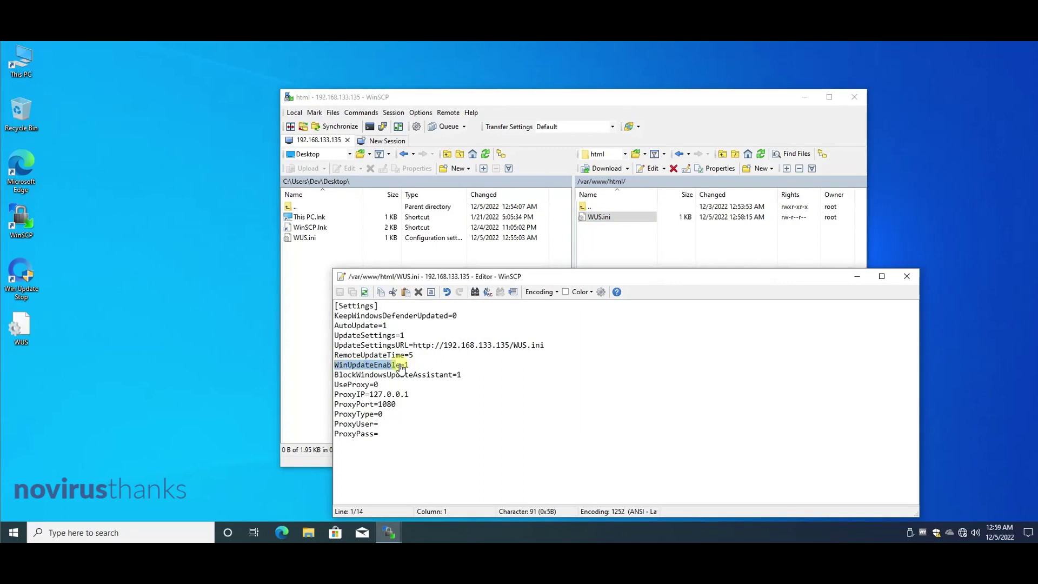
{"action": "left_click", "coordinate": [407, 367]}
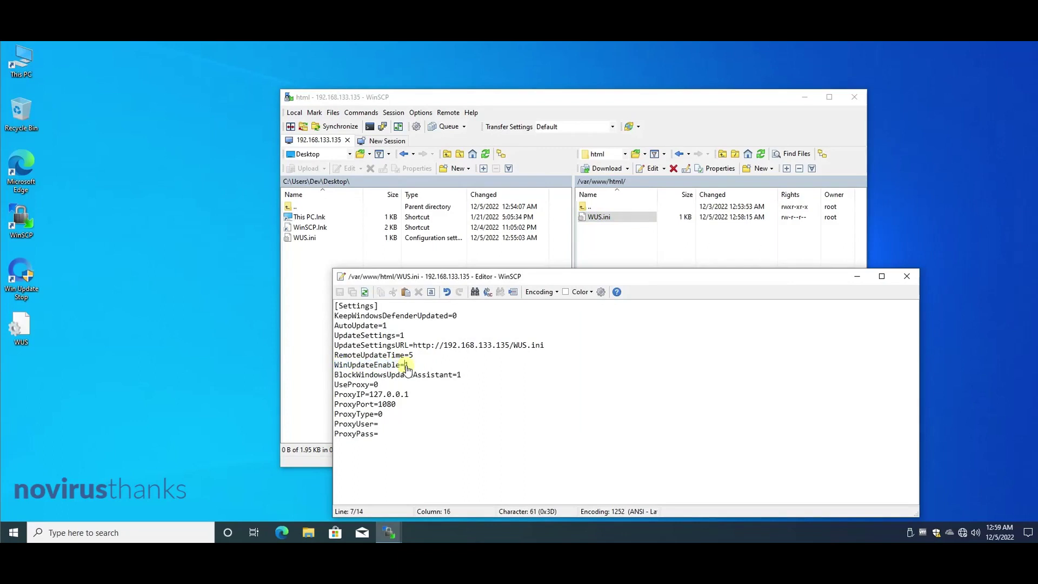
{"action": "left_click_drag", "start_coordinate": [411, 369], "coordinate": [414, 370]}
{"action": "left_click", "coordinate": [425, 357]}
{"action": "left_click", "coordinate": [904, 279]}
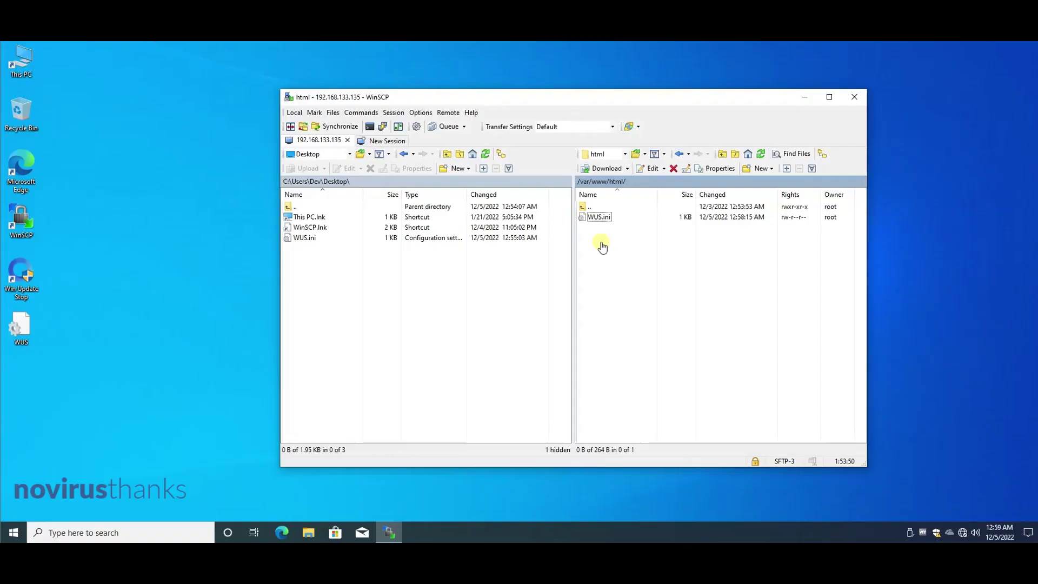
{"action": "double_click", "coordinate": [602, 217]}
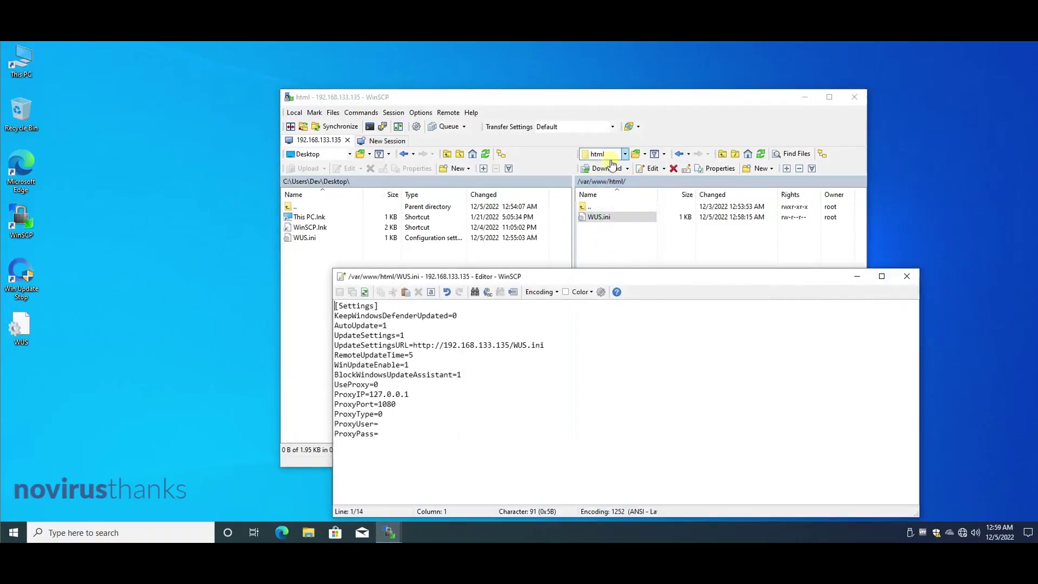